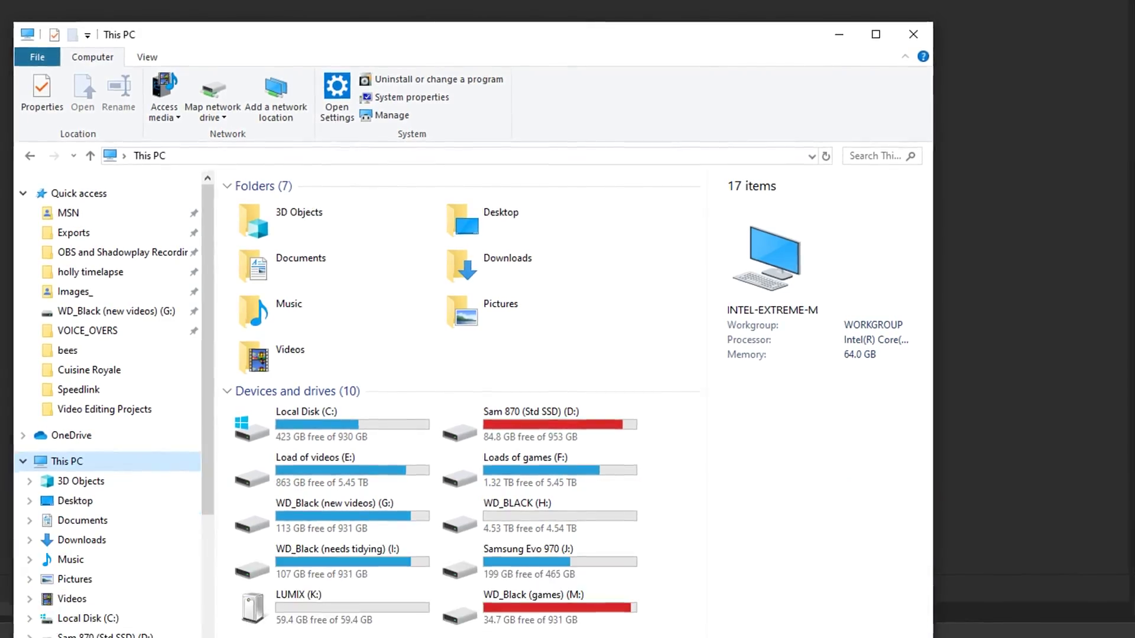
# - Browse WD_BLACK (H:) to SteamLibrary\steamapps\common to confirm Tropico 6 is there, then return to This PC
pyautogui.moveTo(957, 615); pyautogui.dragTo(1125, 615)
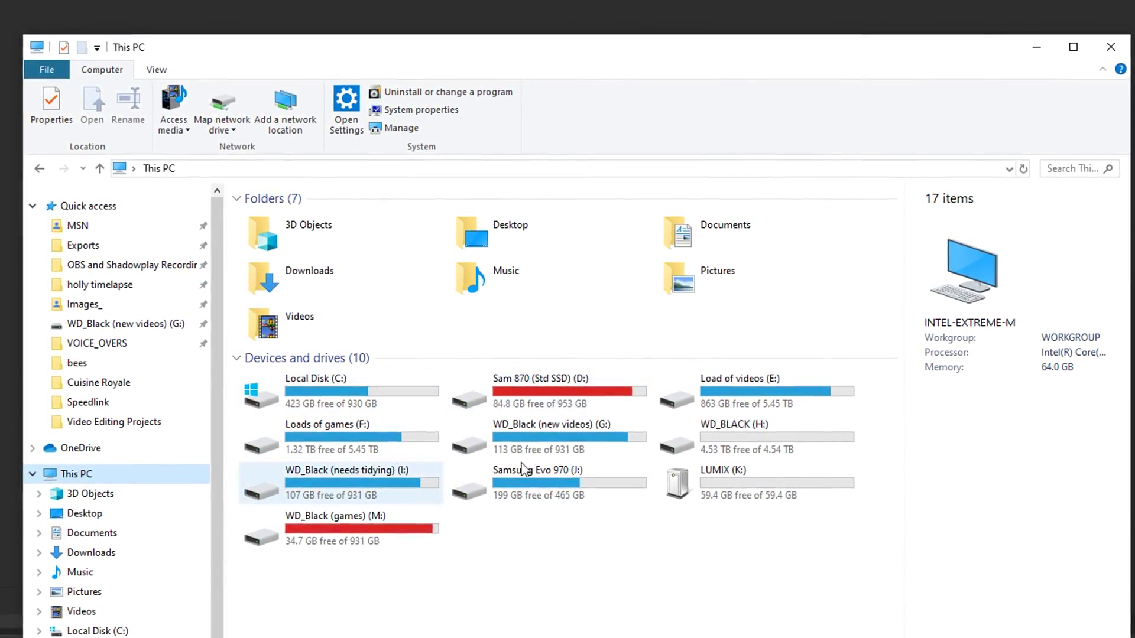
pyautogui.doubleClick(743, 462)
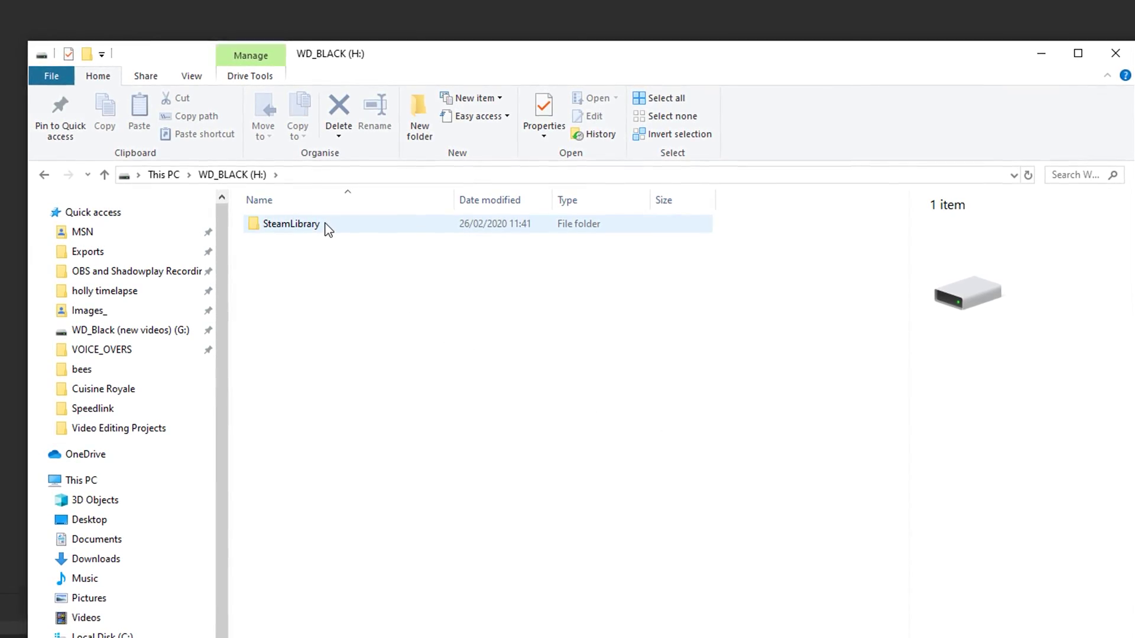
pyautogui.click(326, 229)
pyautogui.doubleClick(329, 230)
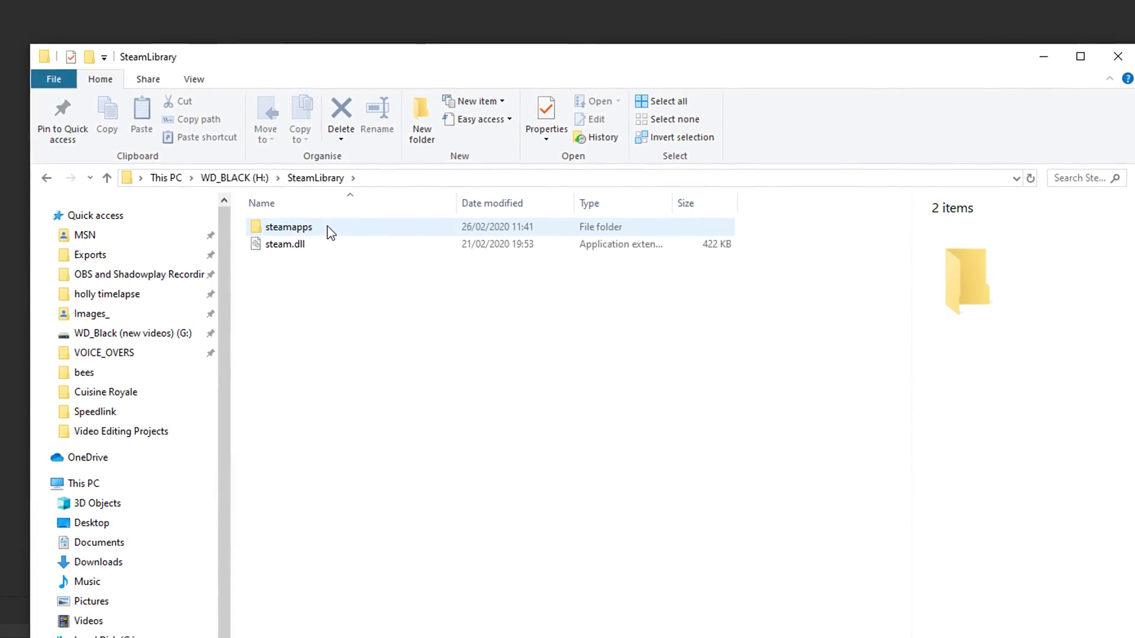
pyautogui.doubleClick(329, 231)
pyautogui.click(329, 231)
pyautogui.doubleClick(330, 230)
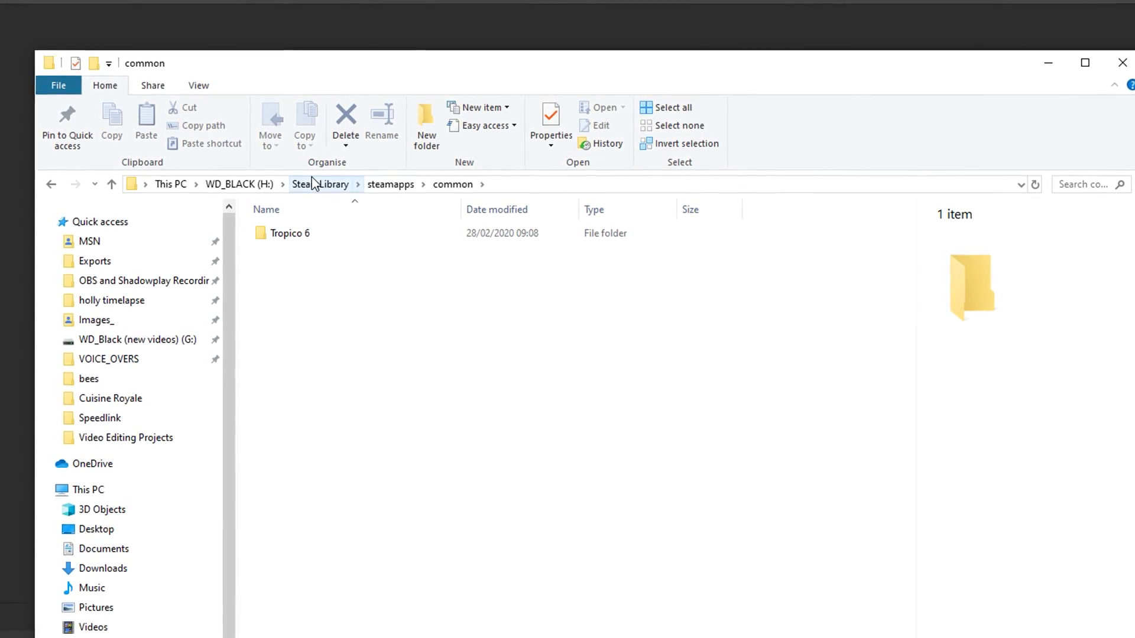
pyautogui.click(244, 187)
pyautogui.click(175, 189)
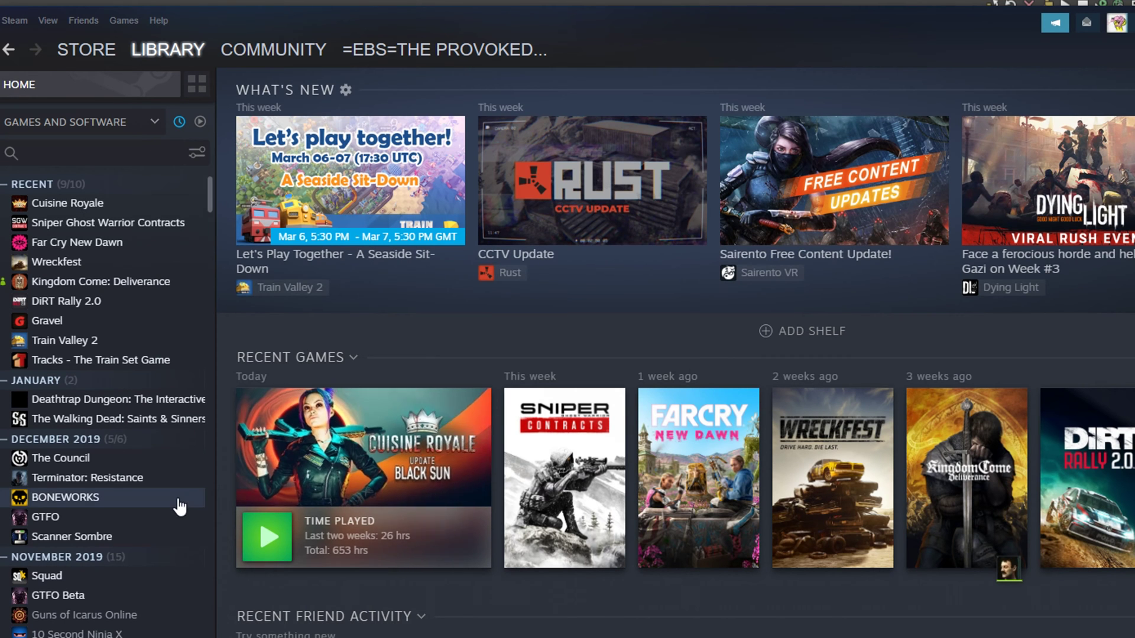
# - Switch Steam's game list to collections like Favorites and Cooperative, then open Arma 3's page
pyautogui.scroll(-3, 178, 500)
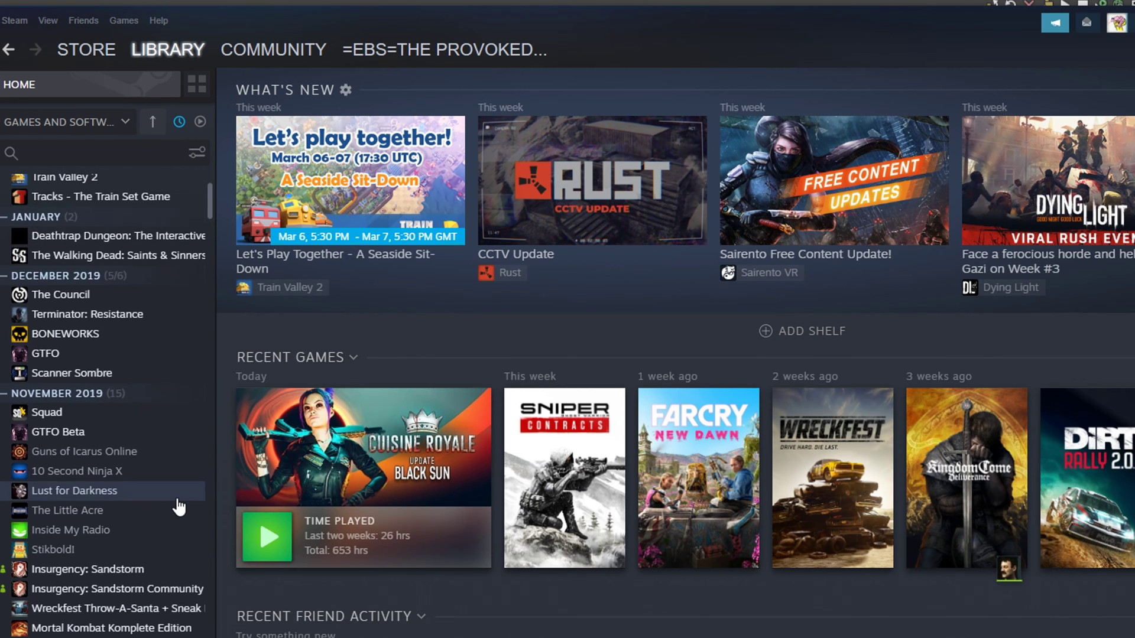
pyautogui.scroll(-9, 178, 508)
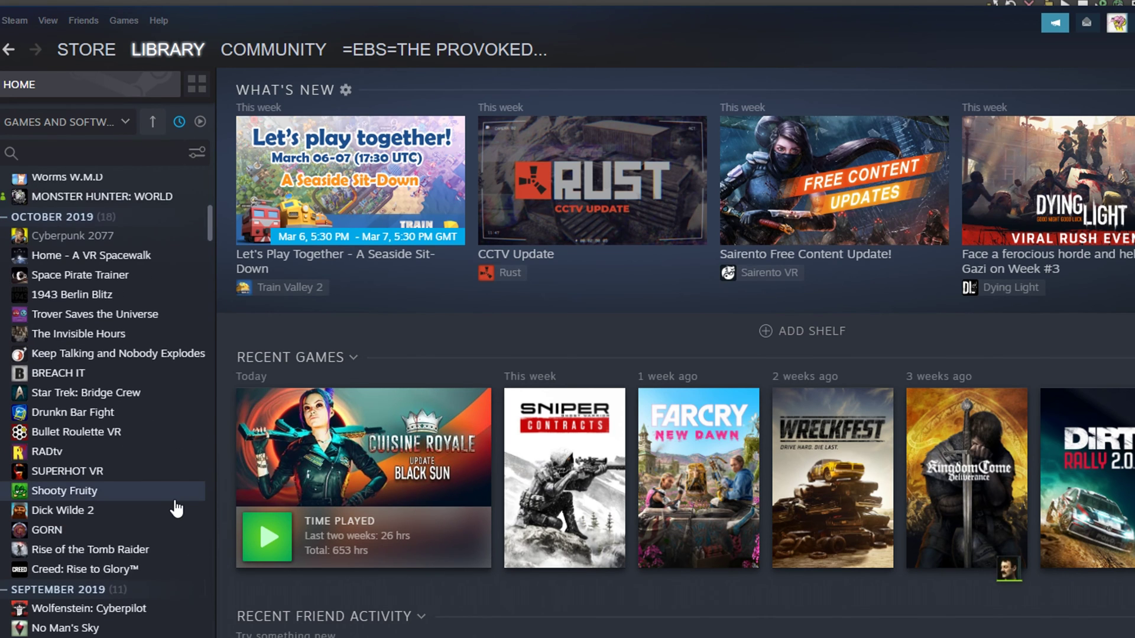
pyautogui.scroll(-12, 176, 508)
pyautogui.scroll(20, 175, 508)
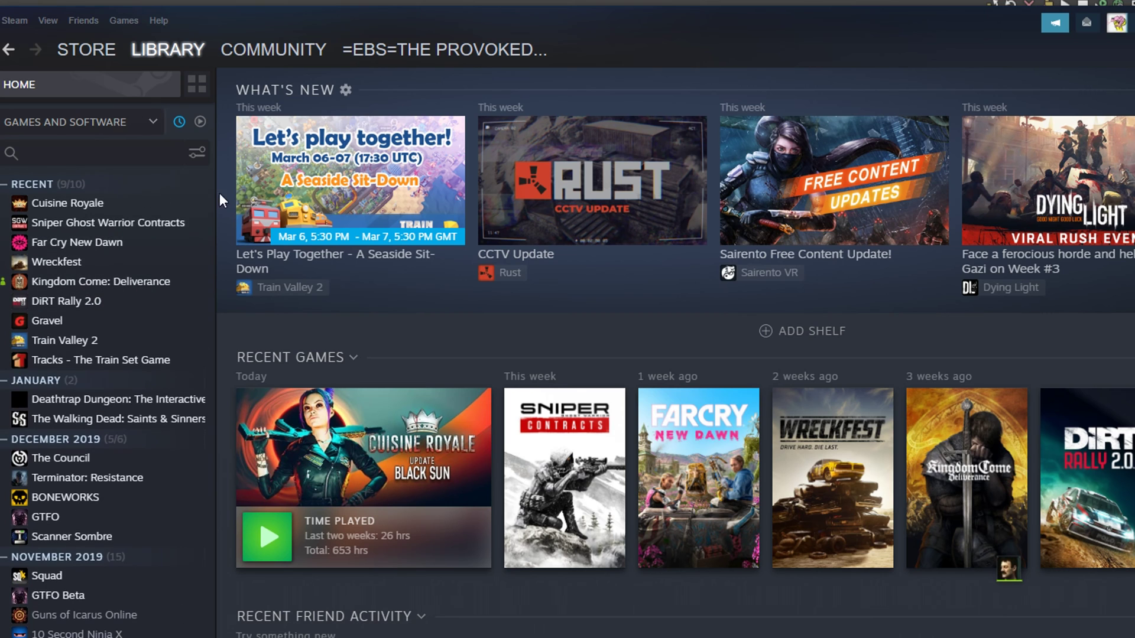
pyautogui.click(179, 122)
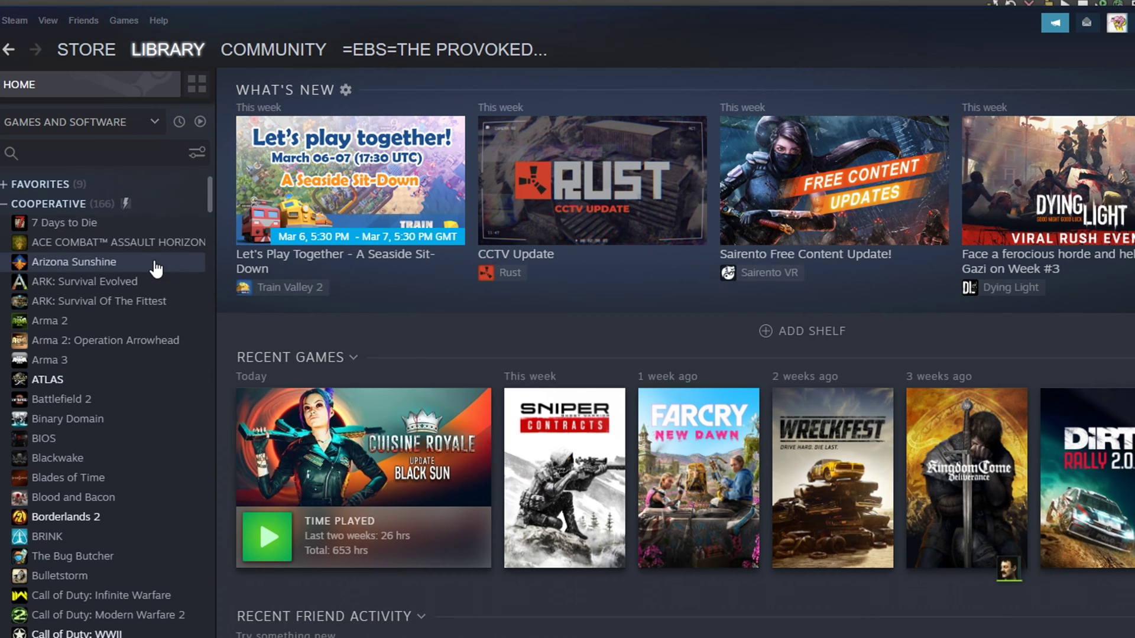
pyautogui.click(75, 367)
# - Start installing Arma 3, verify H:\SteamLibrary as the install location, then cancel the install
pyautogui.click(285, 357)
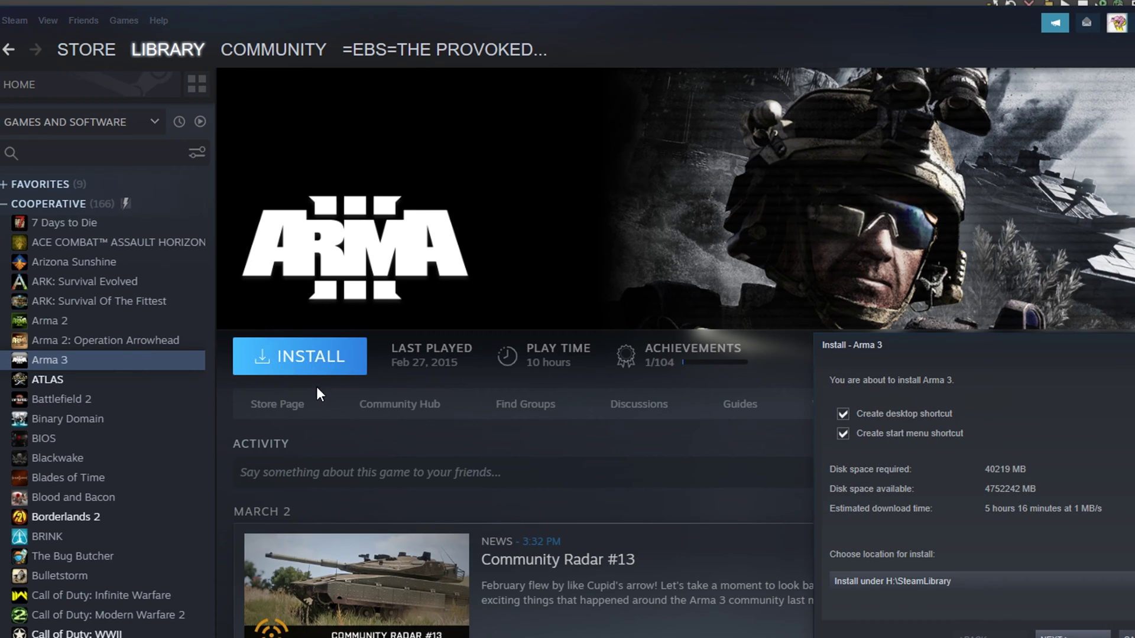
pyautogui.moveTo(946, 334); pyautogui.dragTo(479, 304)
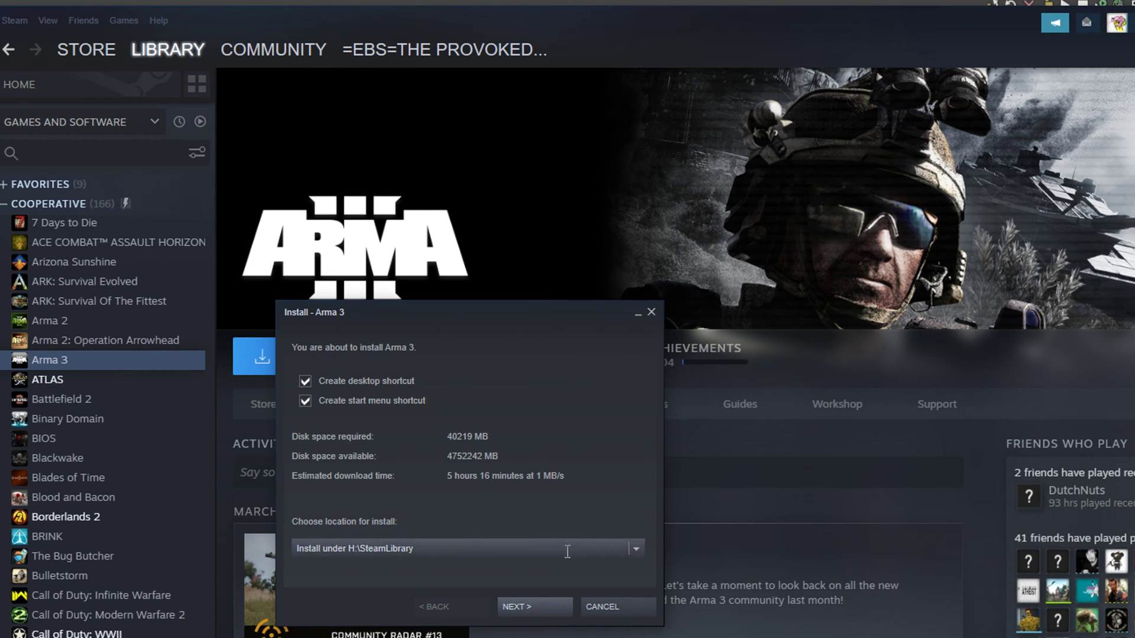
pyautogui.click(635, 549)
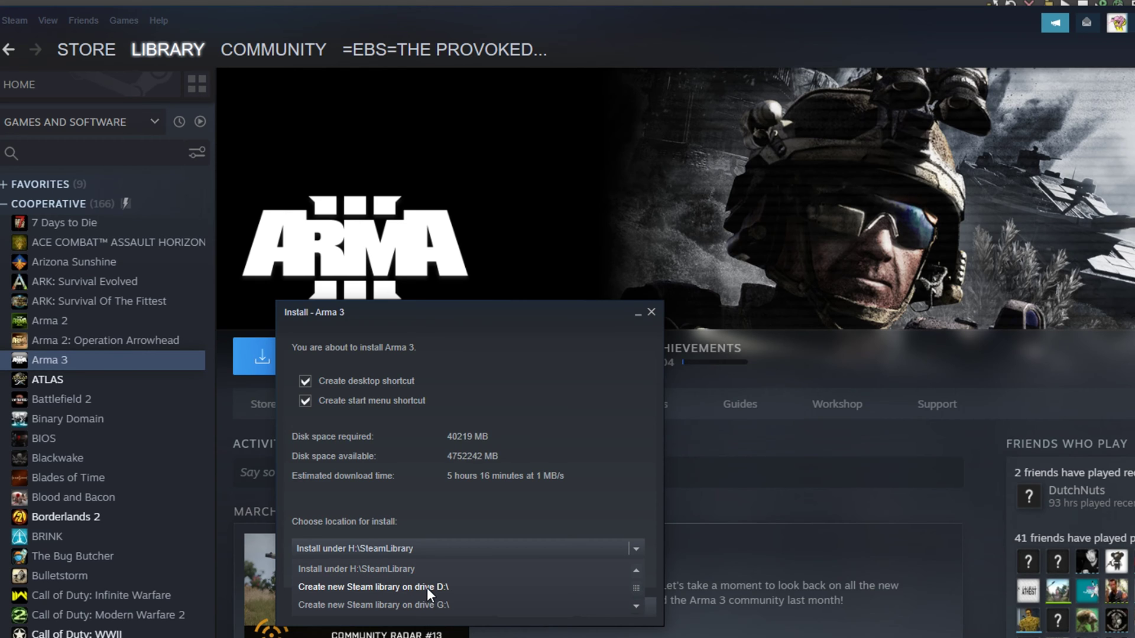
pyautogui.scroll(3, 427, 591)
pyautogui.scroll(-3, 414, 588)
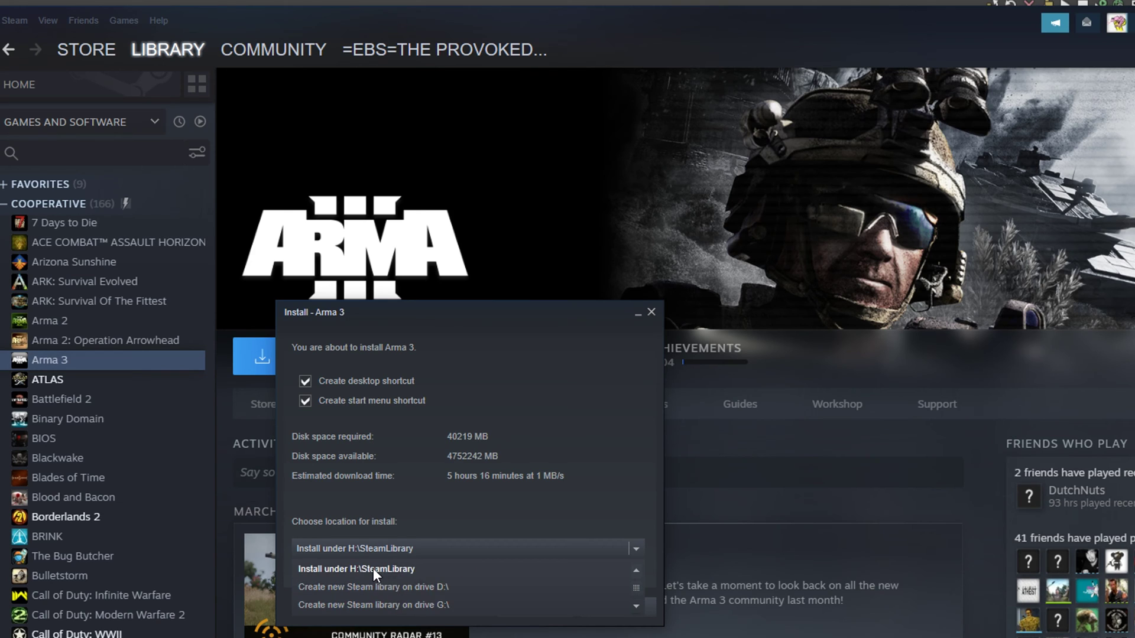
pyautogui.click(374, 569)
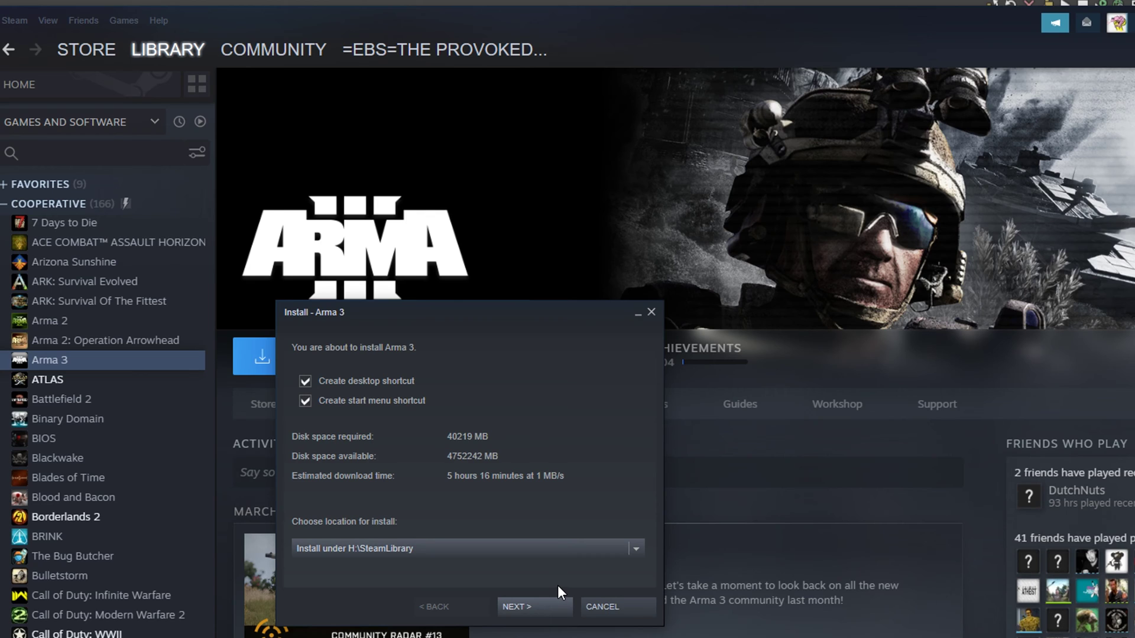
pyautogui.click(598, 601)
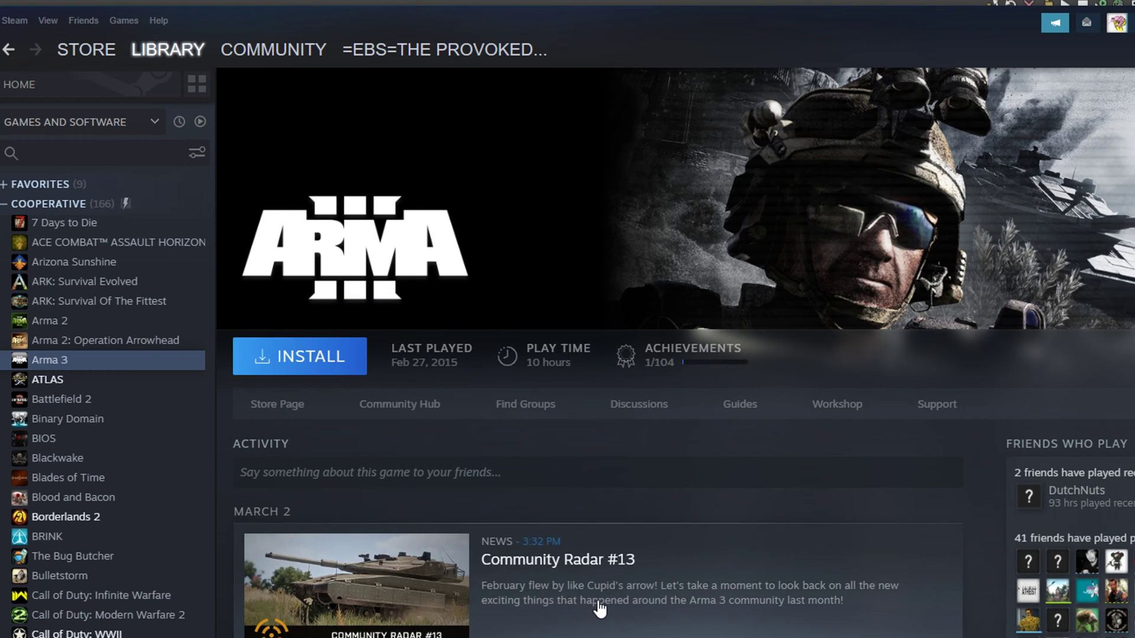
# - Search the library for "tro" and open Tropico 6's page
pyautogui.click(84, 154)
pyautogui.write('troj')
pyautogui.press('BackSpace')
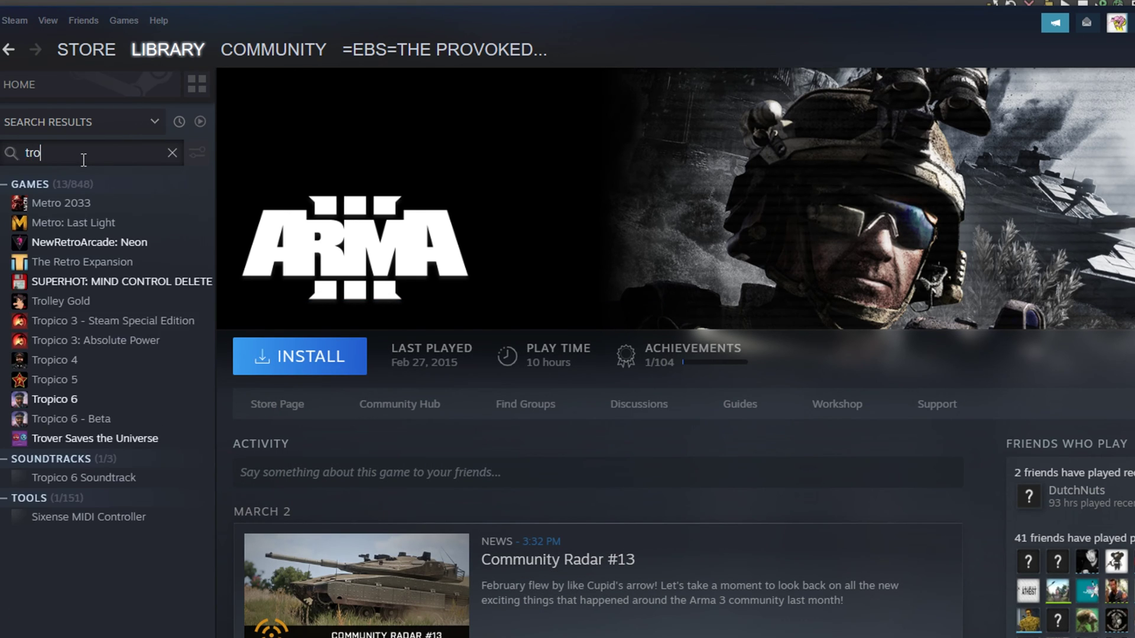
pyautogui.click(88, 401)
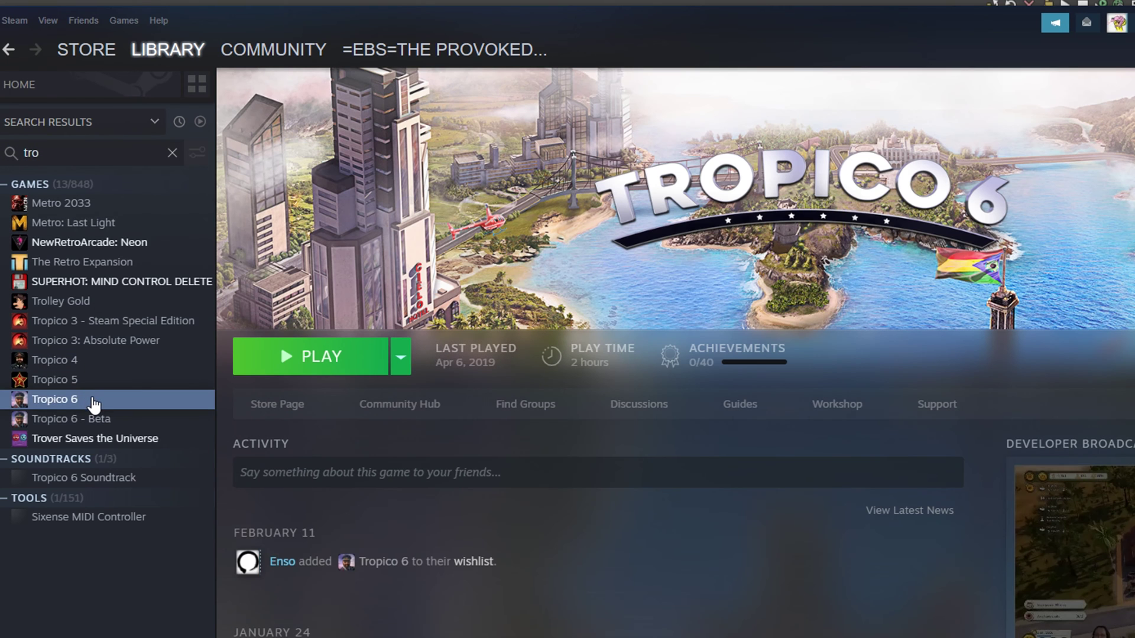
# - Open Tropico 6's Properties, view Local Files (16874 MB on H:), and browse its installed files
pyautogui.rightClick(97, 397)
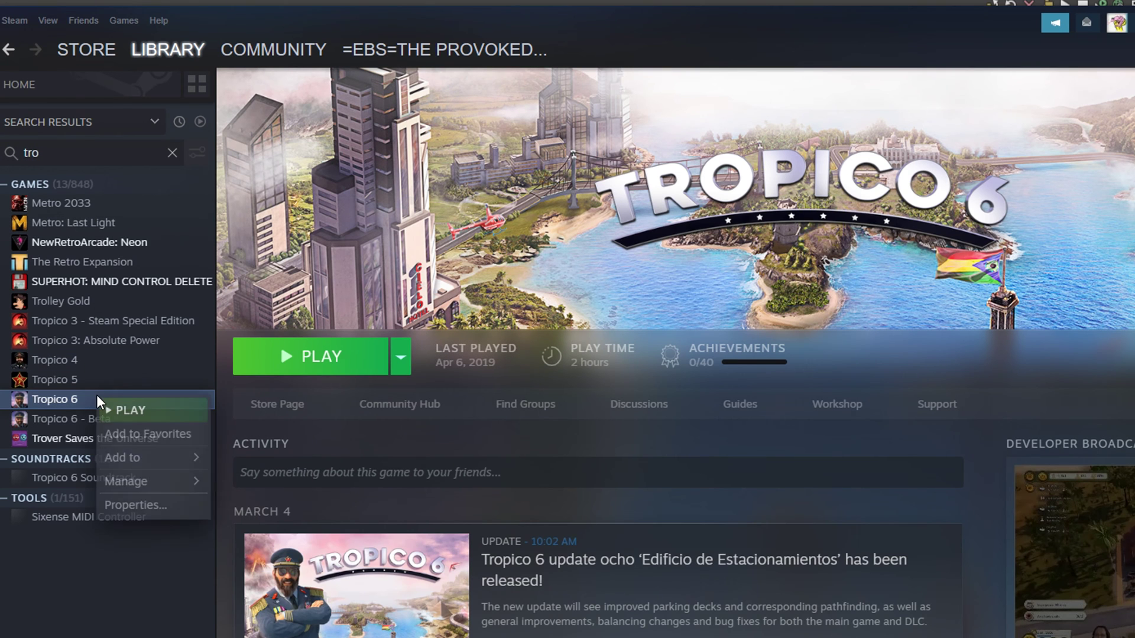
pyautogui.click(137, 507)
pyautogui.moveTo(996, 256); pyautogui.dragTo(442, 277)
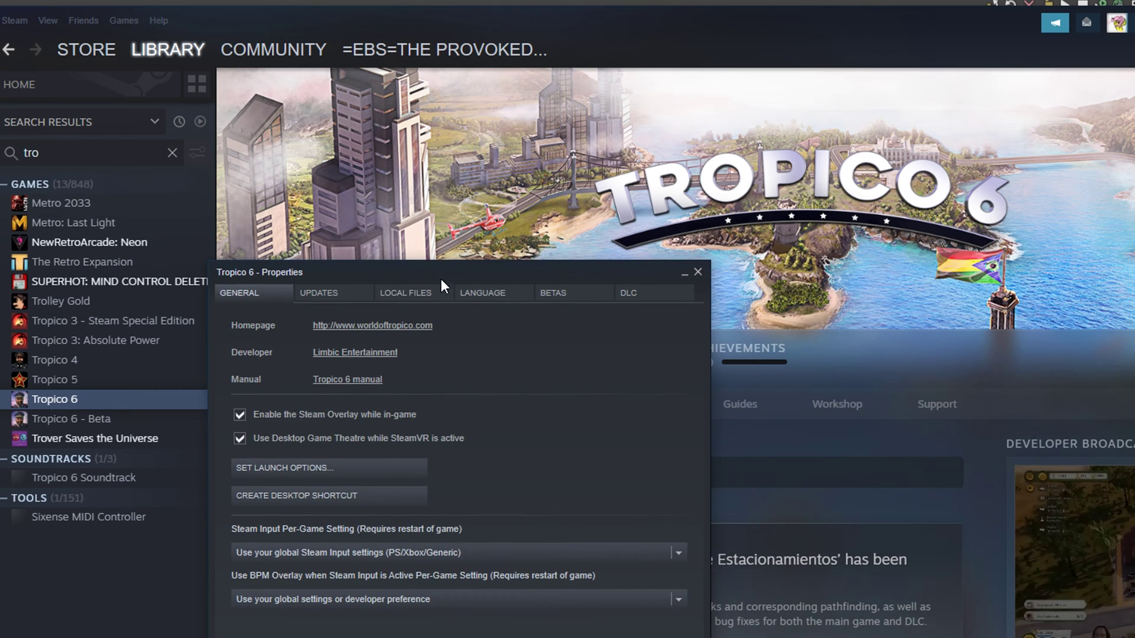
pyautogui.click(424, 296)
pyautogui.click(300, 360)
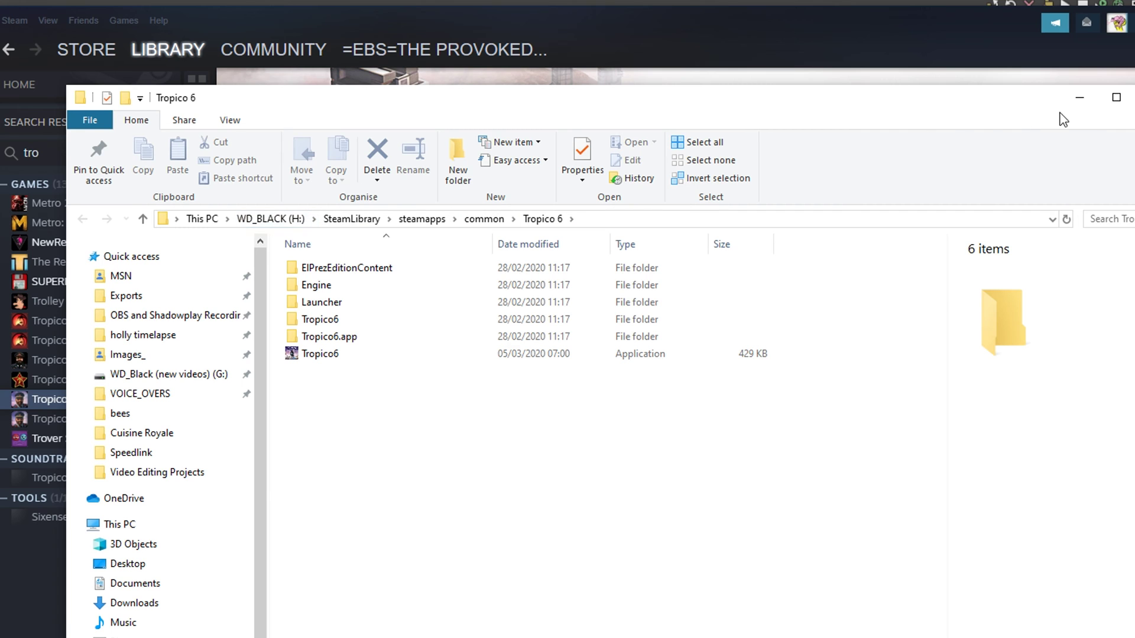
# - Close Tropico 6's folder, review Move Install Folder destinations, then close everything without moving
pyautogui.hotkey('alt', 'F4')
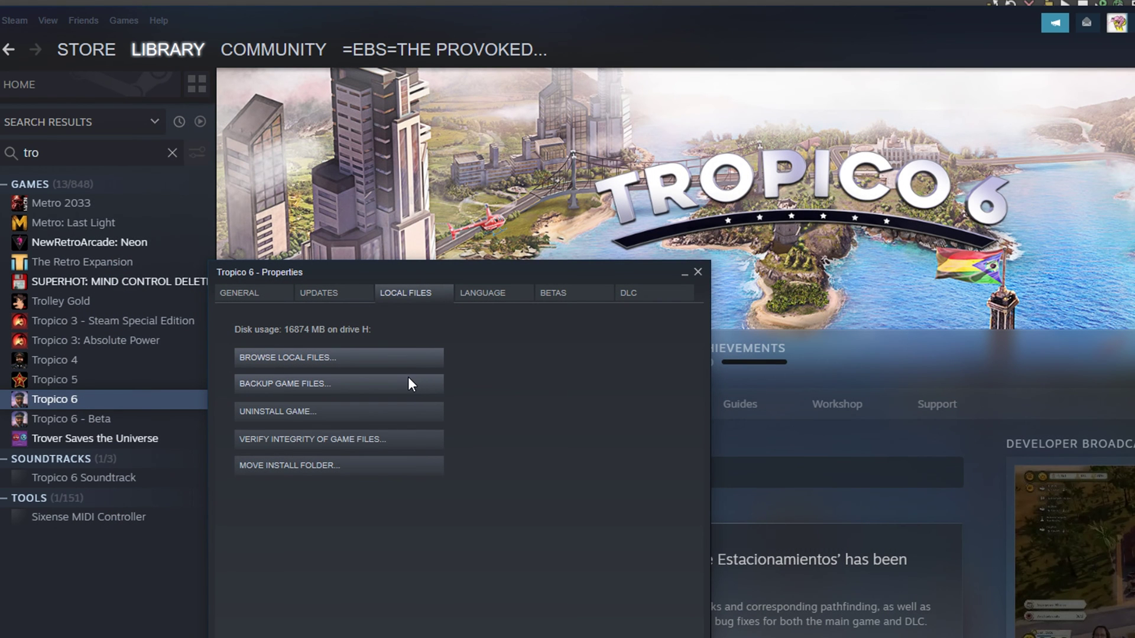
pyautogui.click(296, 464)
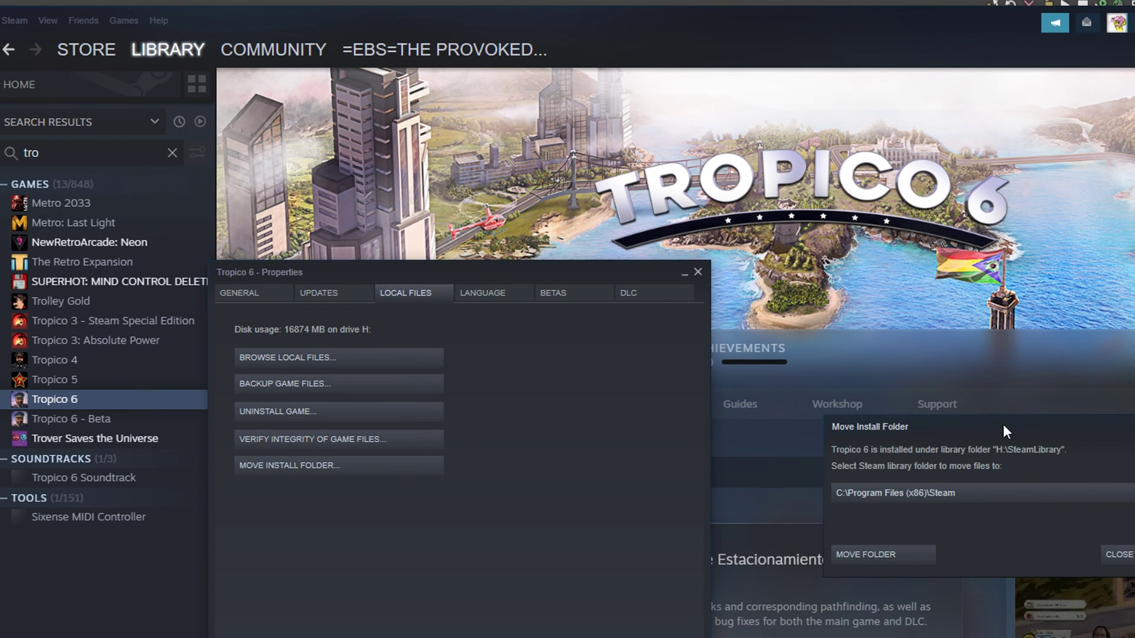
pyautogui.moveTo(1002, 432); pyautogui.dragTo(403, 438)
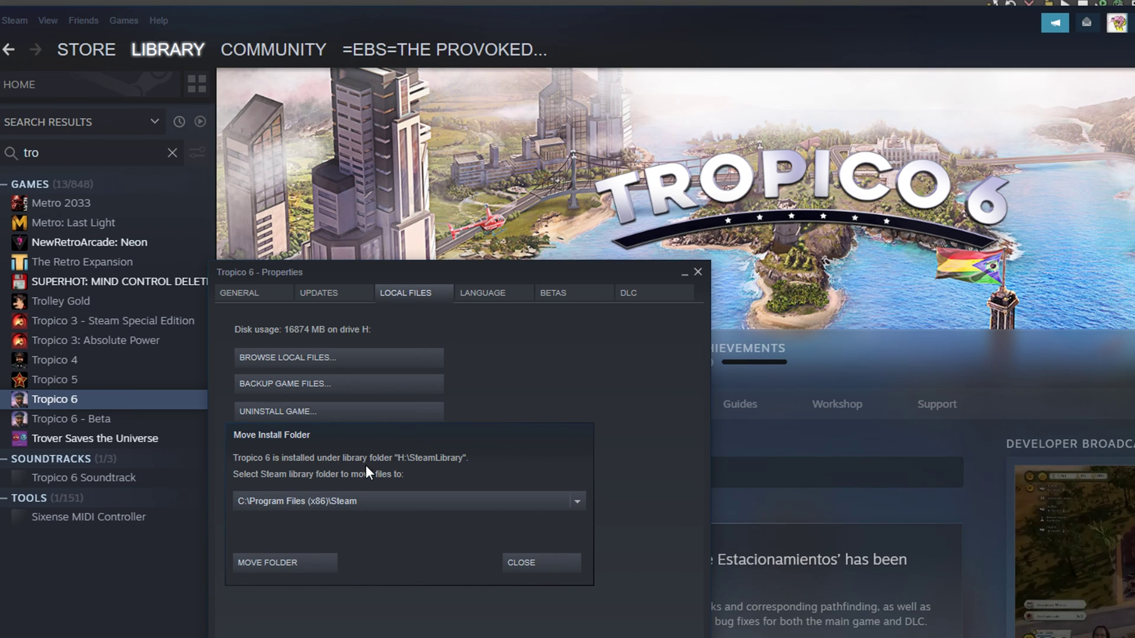
pyautogui.click(577, 500)
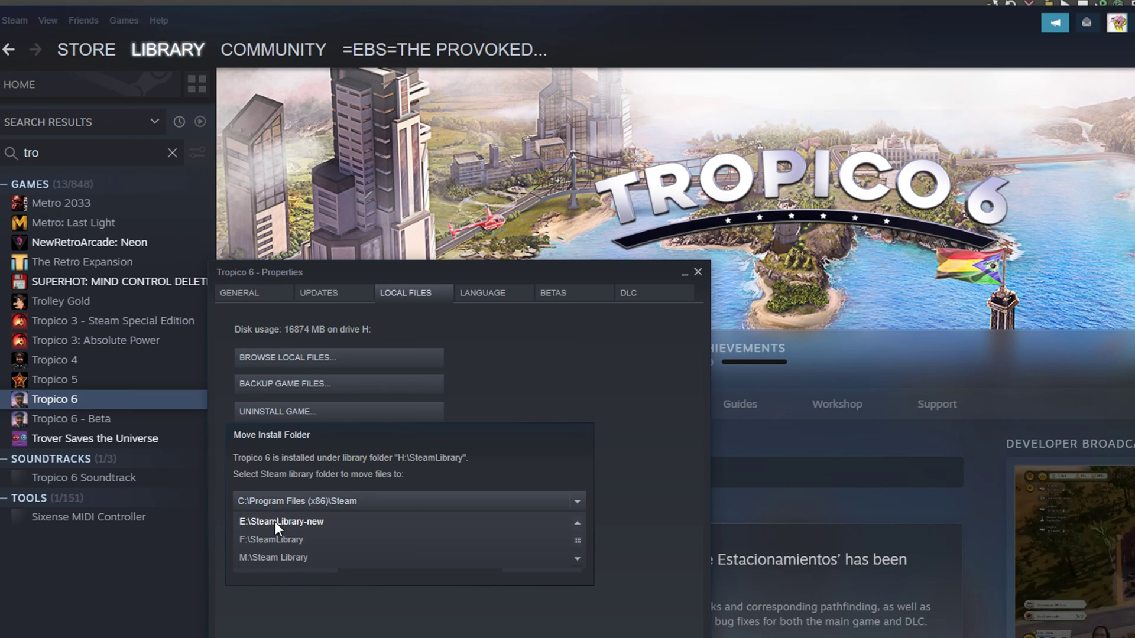
pyautogui.scroll(1, 277, 532)
pyautogui.click(483, 463)
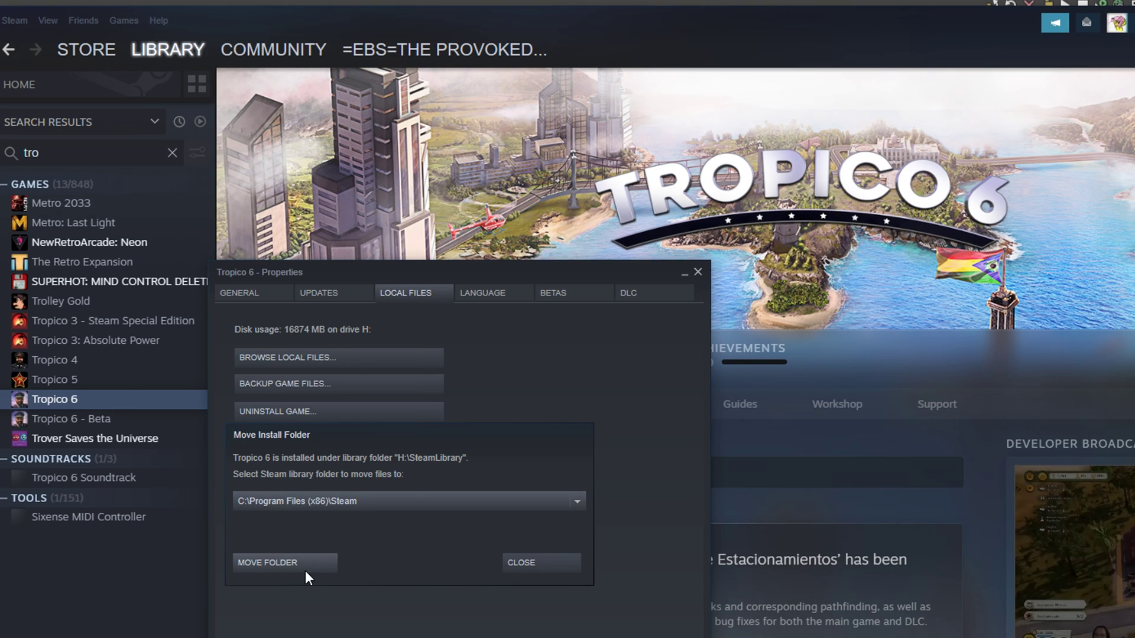
pyautogui.click(530, 563)
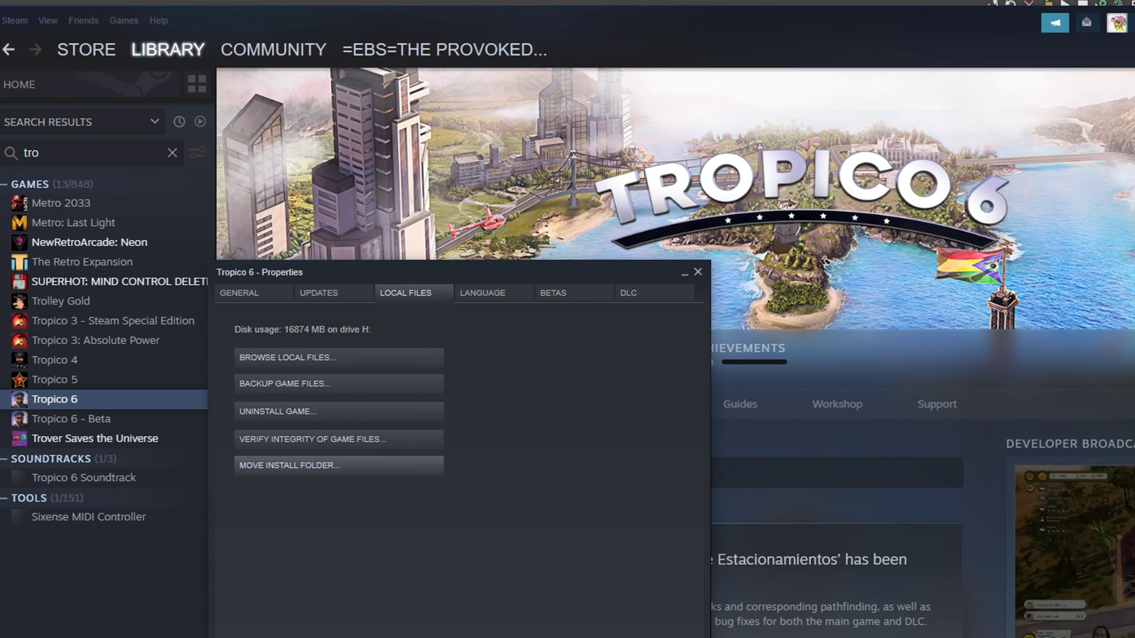
pyautogui.press('Escape')
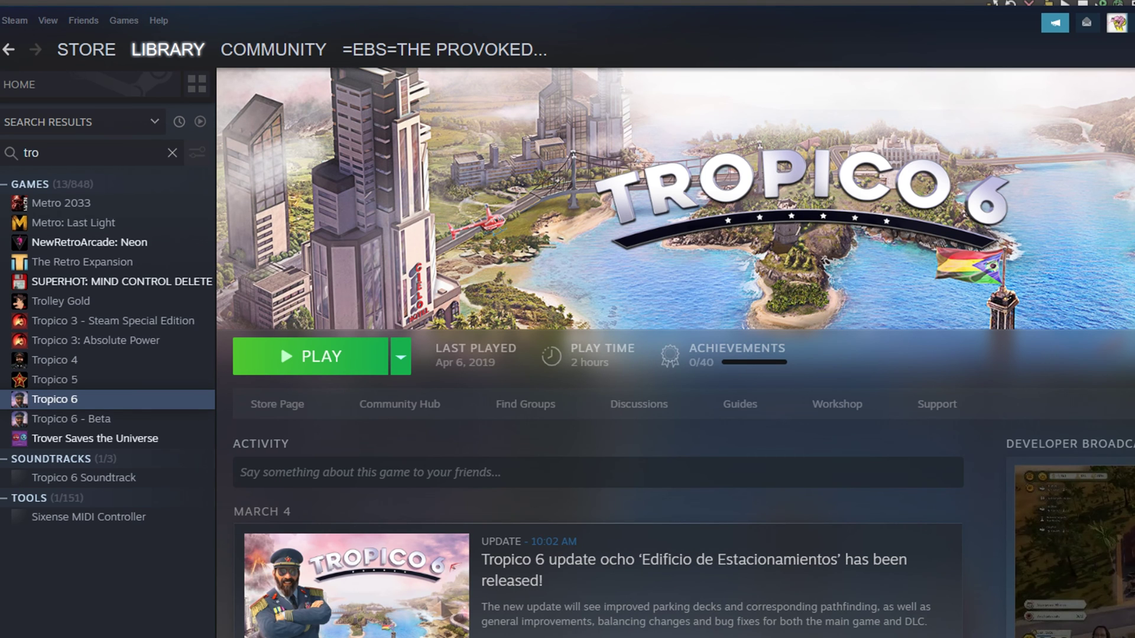